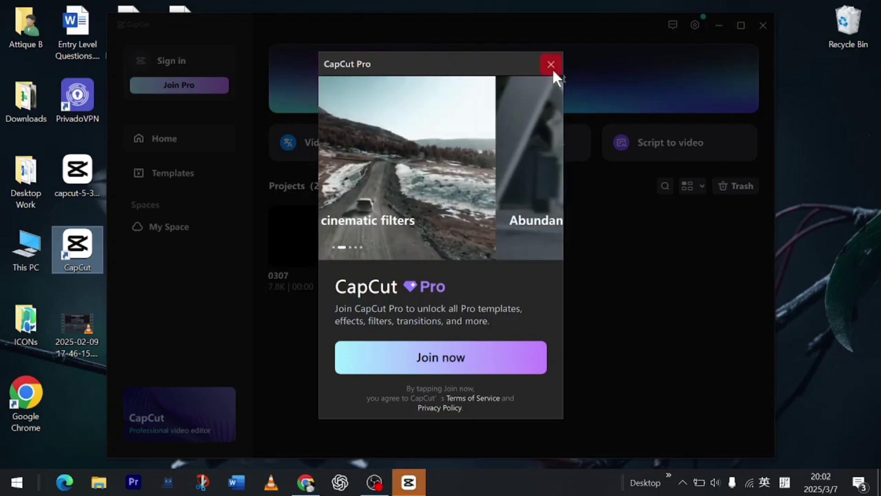
# Close the CapCut Pro promotion, decline notifications, and open the 0209 project.
pyautogui.click(551, 65)
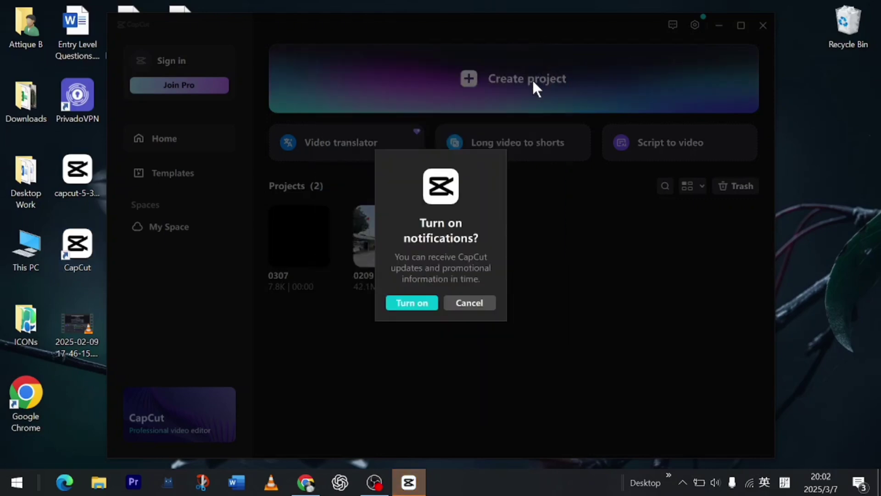
pyautogui.click(470, 303)
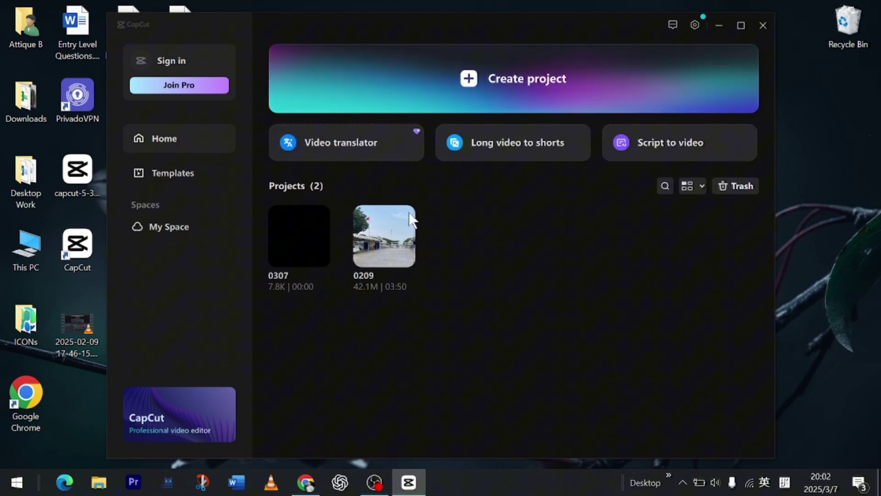
pyautogui.click(384, 242)
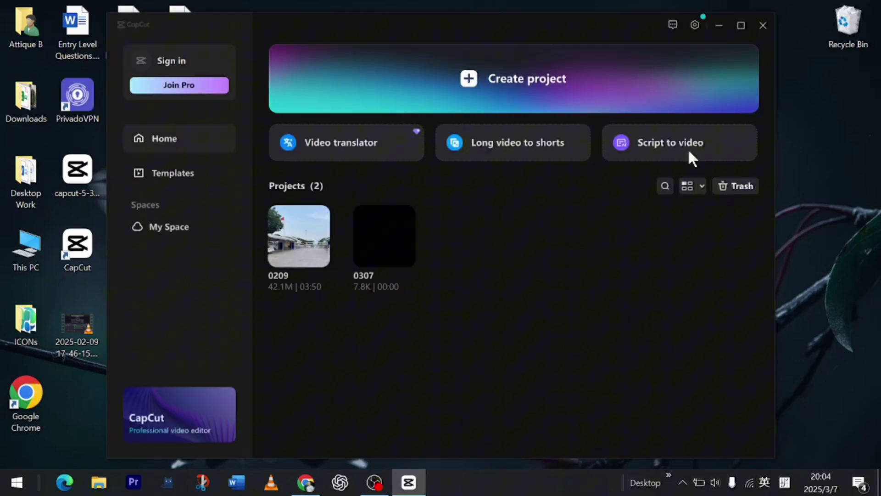
# Confirm CapCut version 5.3.0 in settings, then close the window with Alt+F4.
pyautogui.click(696, 24)
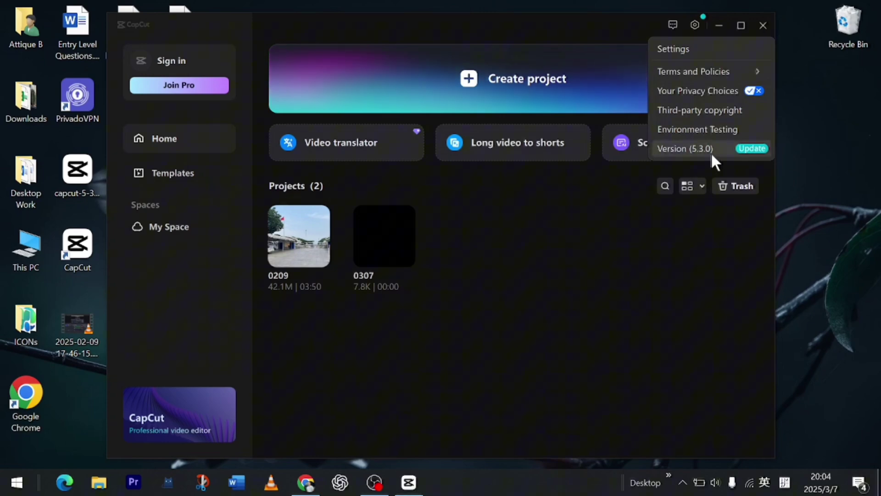
pyautogui.hotkey('alt', 'F4')
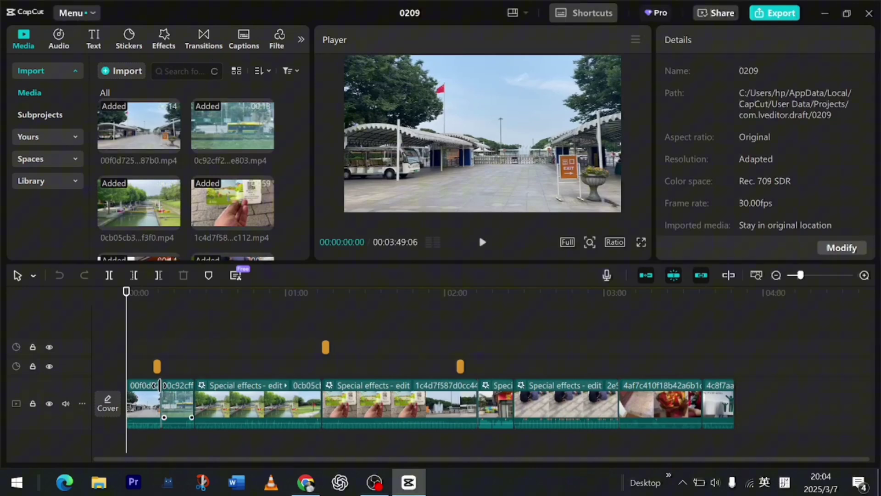
# Select the first clip, browse Trending transitions, and try dragging Lumin Flash onto the timeline.
pyautogui.click(157, 385)
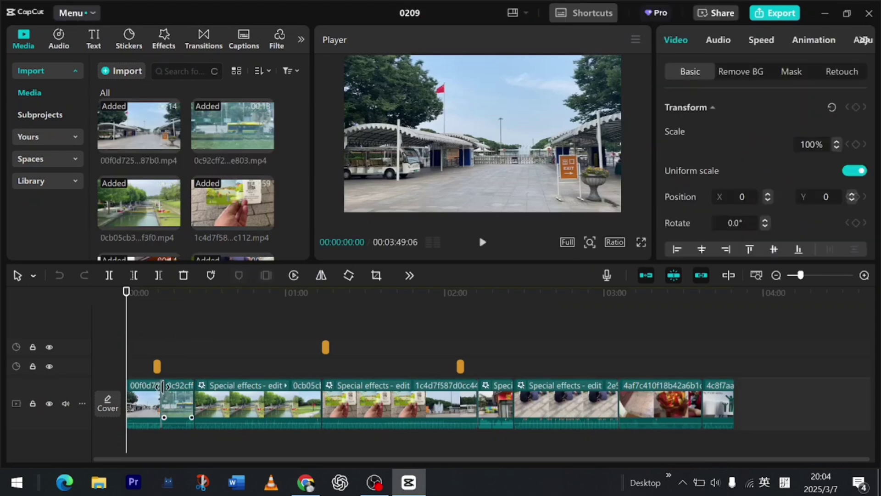
pyautogui.click(205, 38)
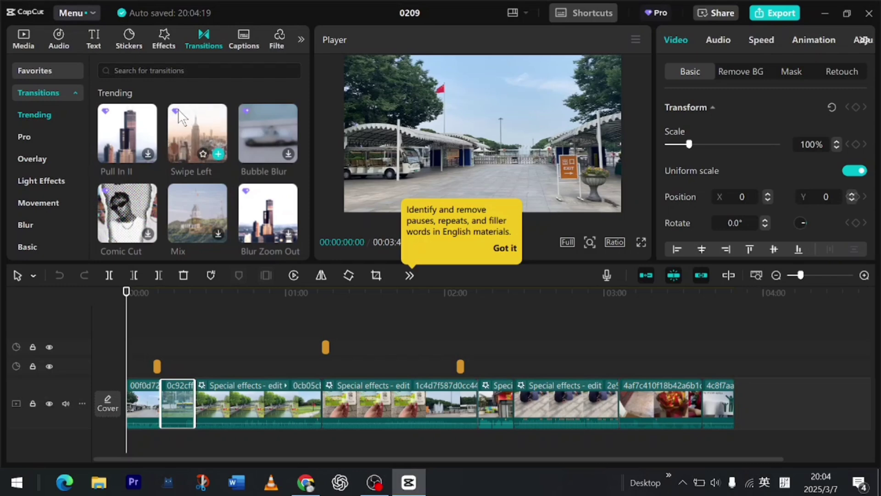
pyautogui.scroll(-3, 227, 160)
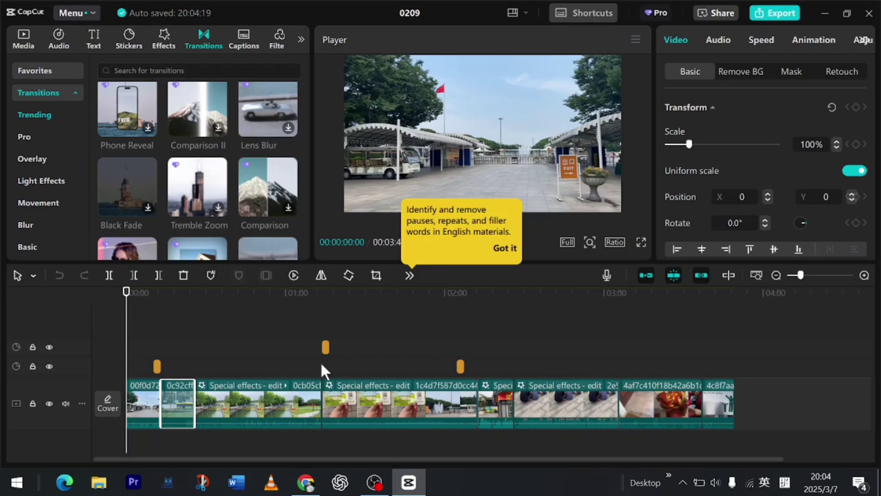
pyautogui.click(505, 248)
pyautogui.scroll(-3, 223, 152)
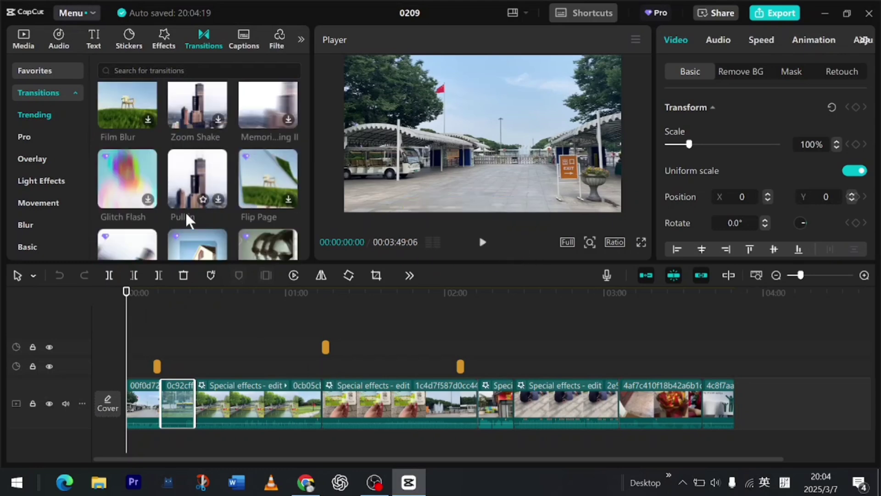
pyautogui.scroll(-5, 154, 209)
pyautogui.scroll(-6, 155, 195)
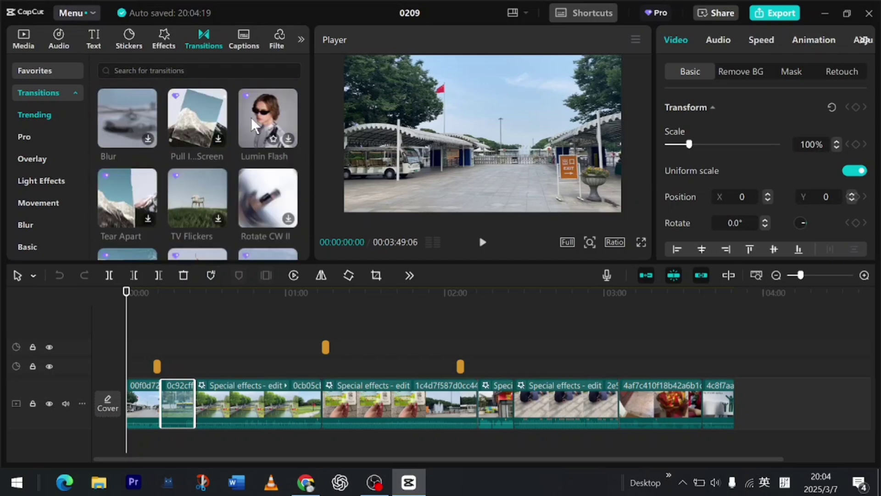
pyautogui.moveTo(265, 105); pyautogui.dragTo(242, 367)
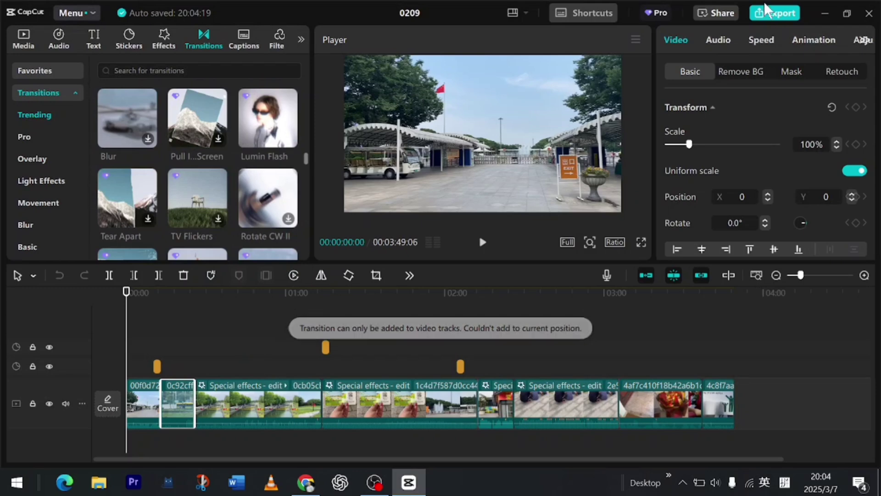
# Try exporting, return to editing from the Pro dialog, and open PrivadoVPN from the tray.
pyautogui.click(775, 13)
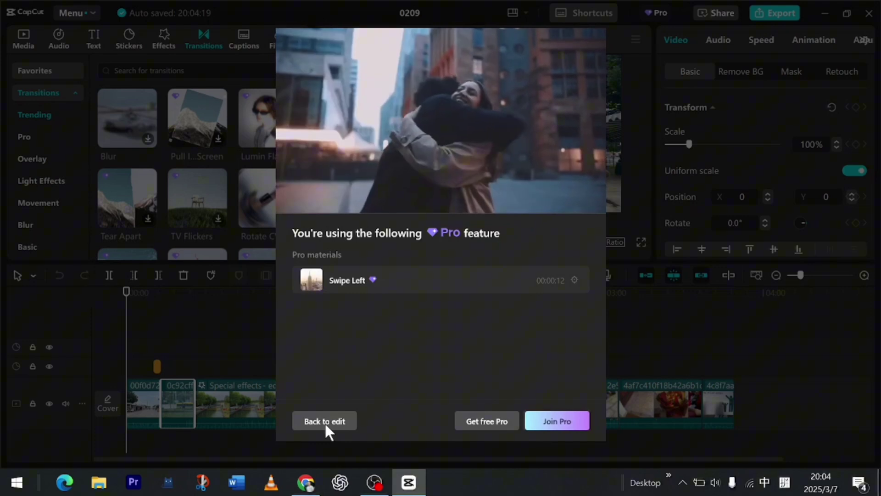
pyautogui.click(324, 421)
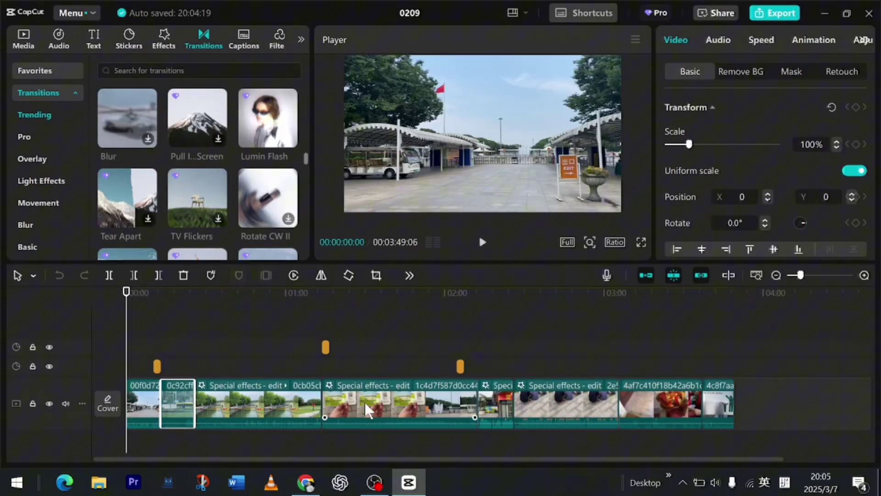
pyautogui.click(684, 482)
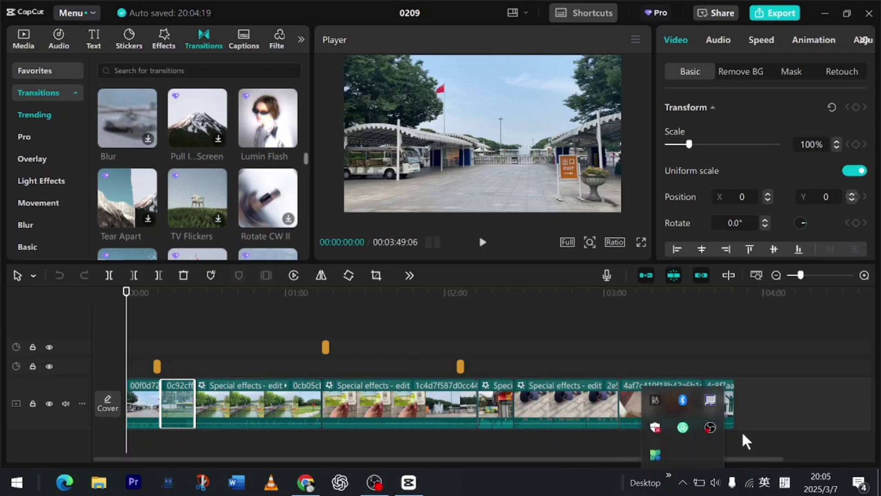
pyautogui.click(656, 406)
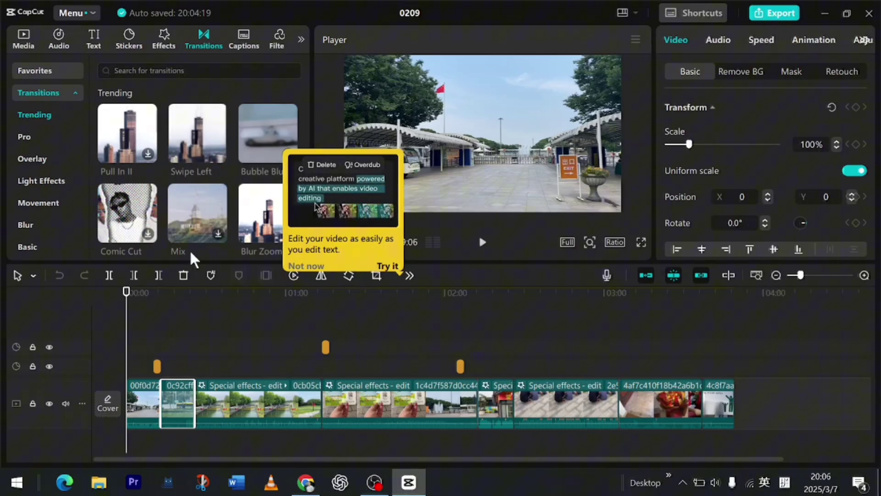
# Add Swipe Left transitions between the first clips, accepting duplicate frames.
pyautogui.click(219, 153)
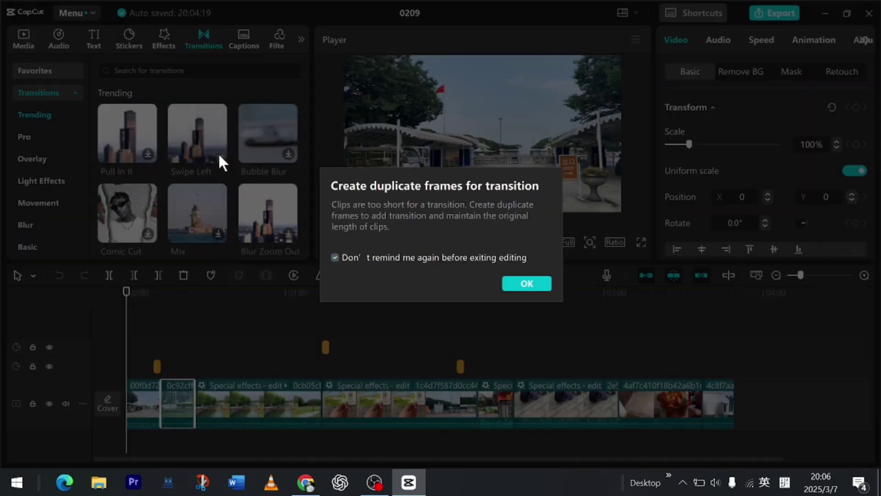
pyautogui.click(526, 283)
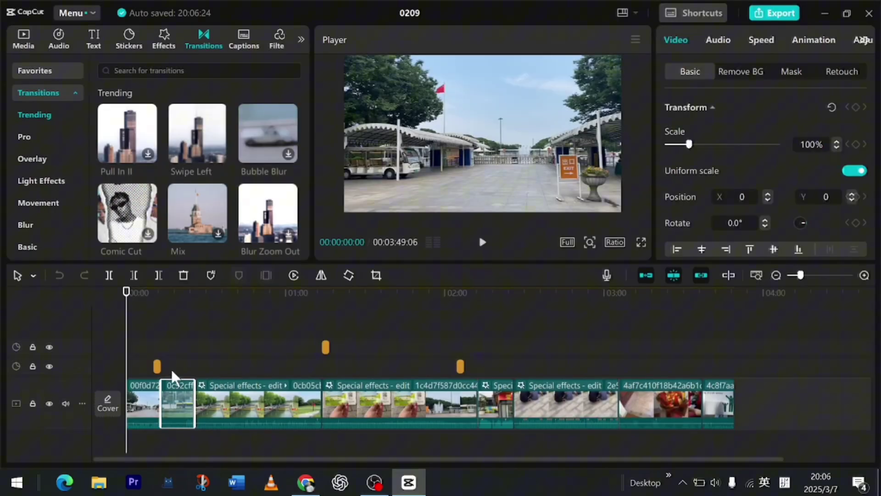
pyautogui.click(129, 40)
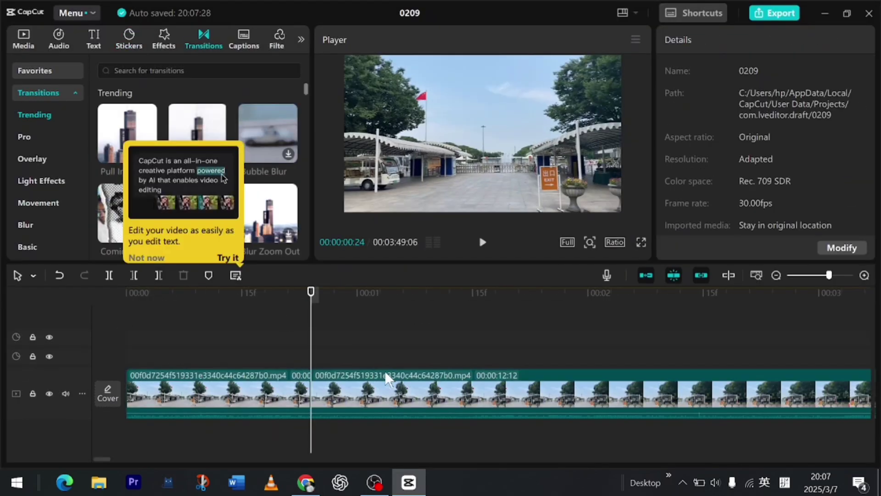
pyautogui.click(198, 202)
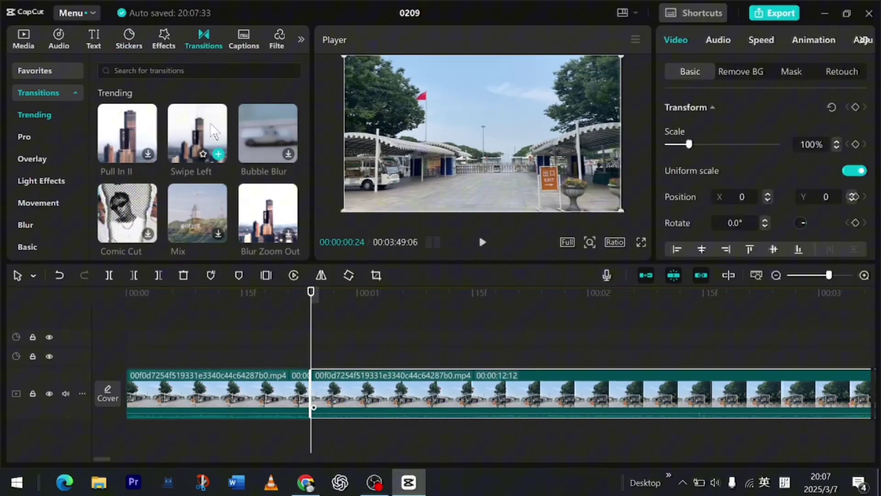
pyautogui.click(218, 153)
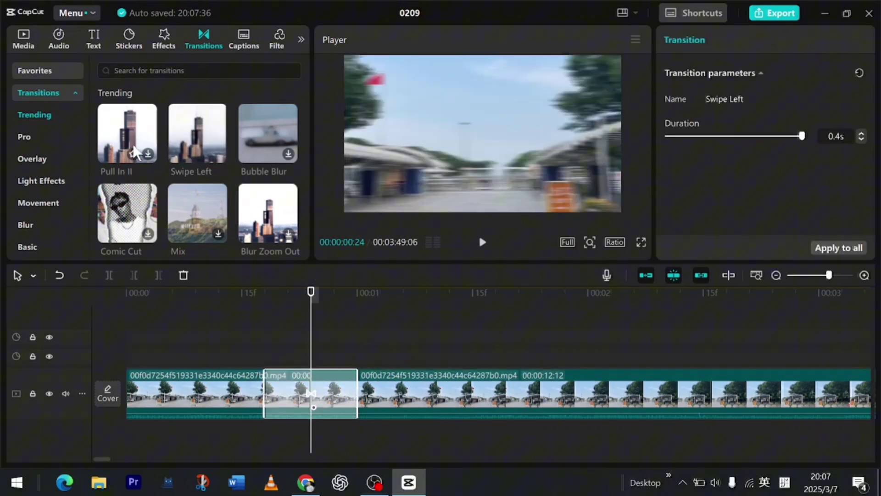
# Split the clip at 00:00:01:13, then start a transcript with the playhead at 00:00:01:01.
pyautogui.click(454, 333)
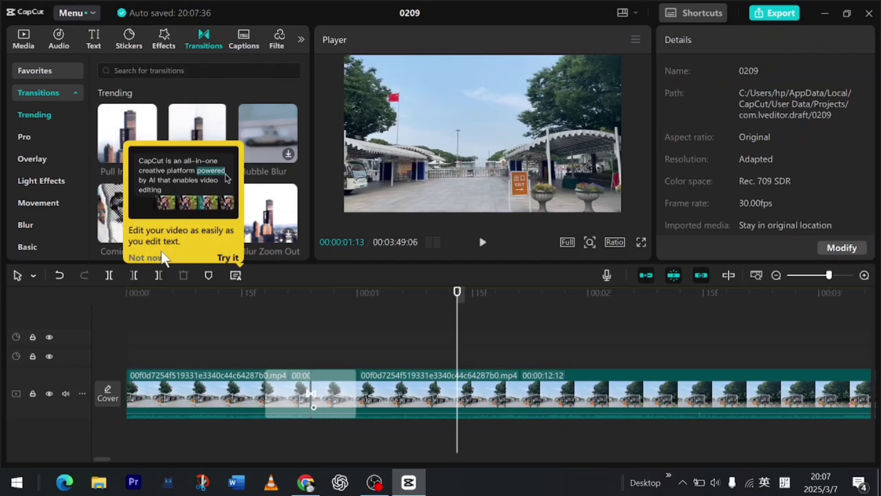
pyautogui.click(109, 275)
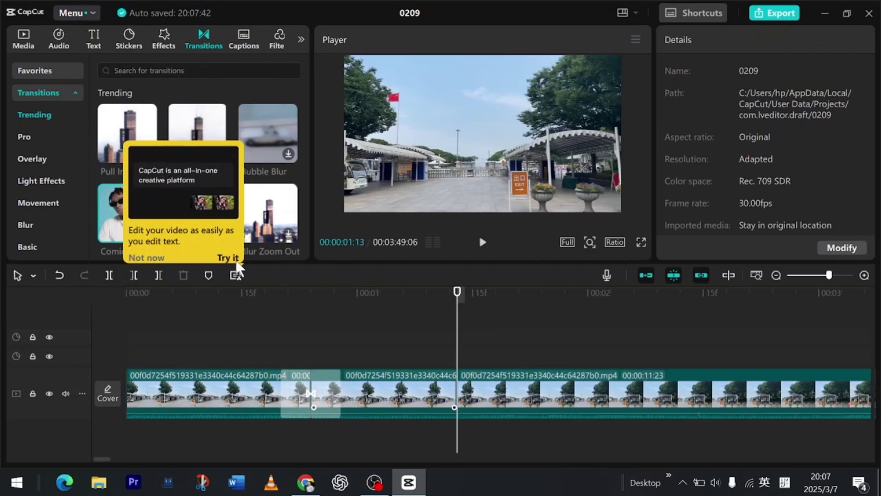
pyautogui.click(363, 320)
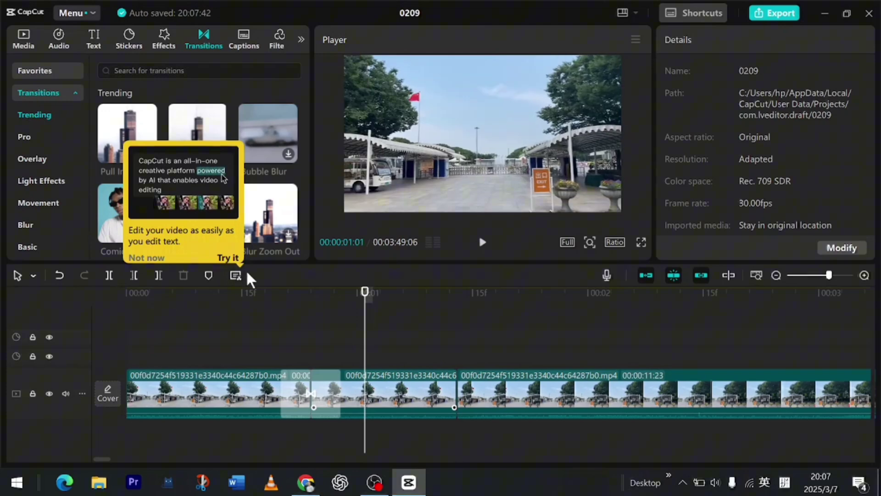
pyautogui.click(236, 276)
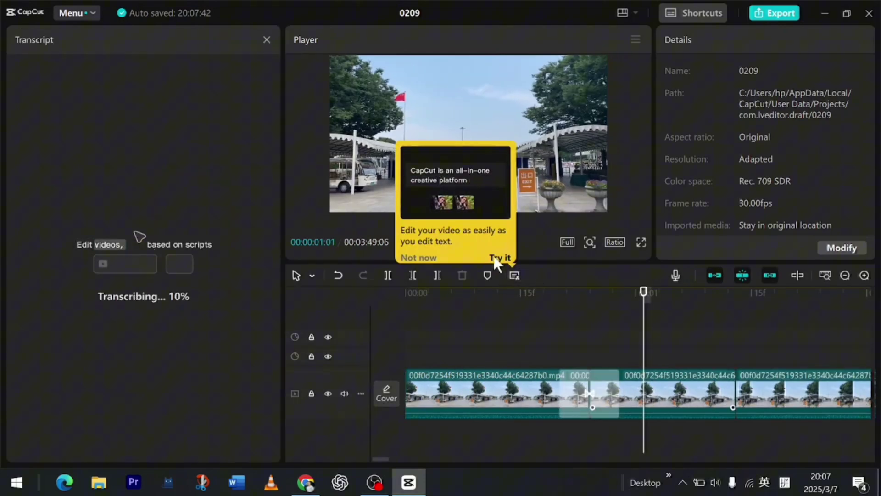
# Accept the edit-as-text tip, open and cancel Export, and scrub the preview between 00:05 and 01:08.
pyautogui.click(496, 258)
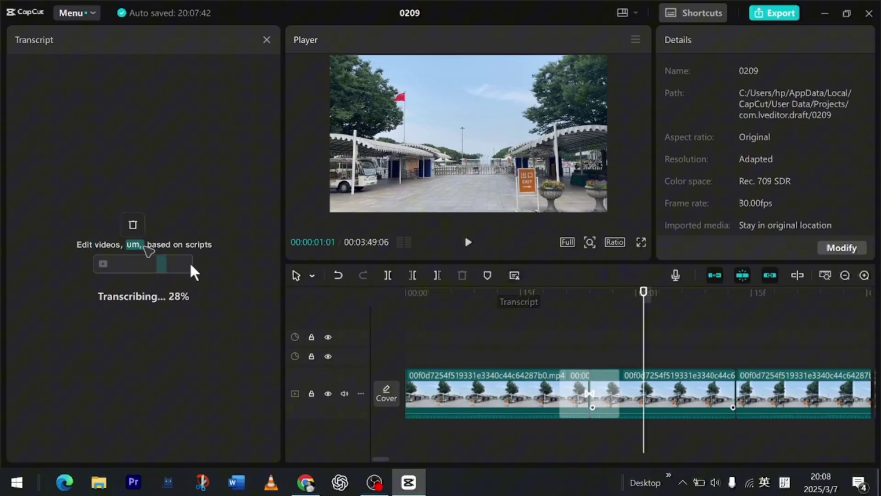
pyautogui.moveTo(643, 331); pyautogui.dragTo(597, 335)
pyautogui.click(775, 16)
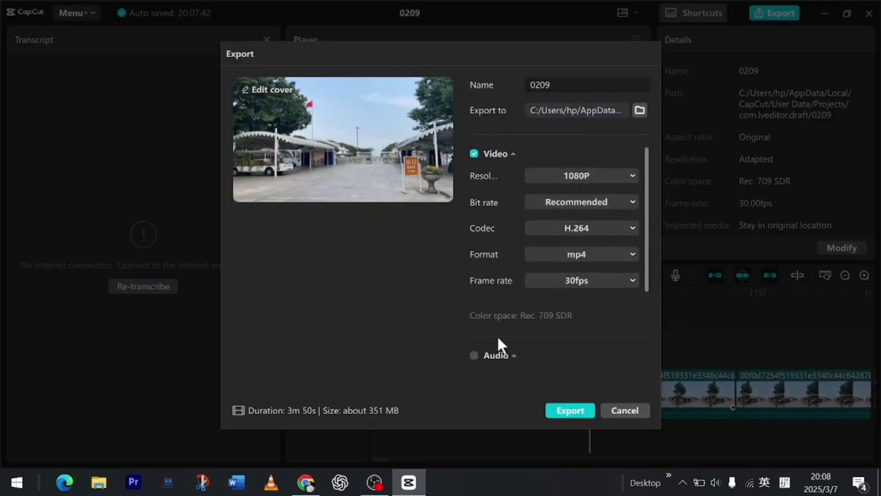
pyautogui.click(620, 410)
pyautogui.moveTo(591, 321); pyautogui.dragTo(445, 321)
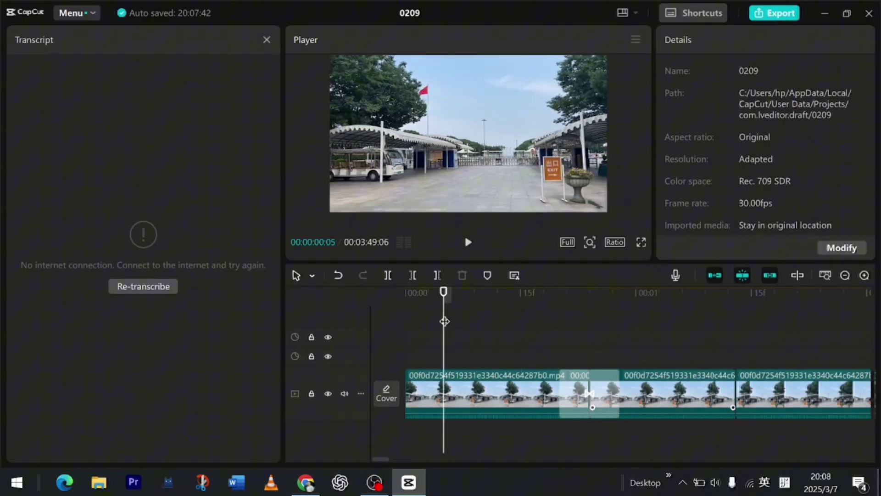
pyautogui.moveTo(445, 321); pyautogui.dragTo(692, 322)
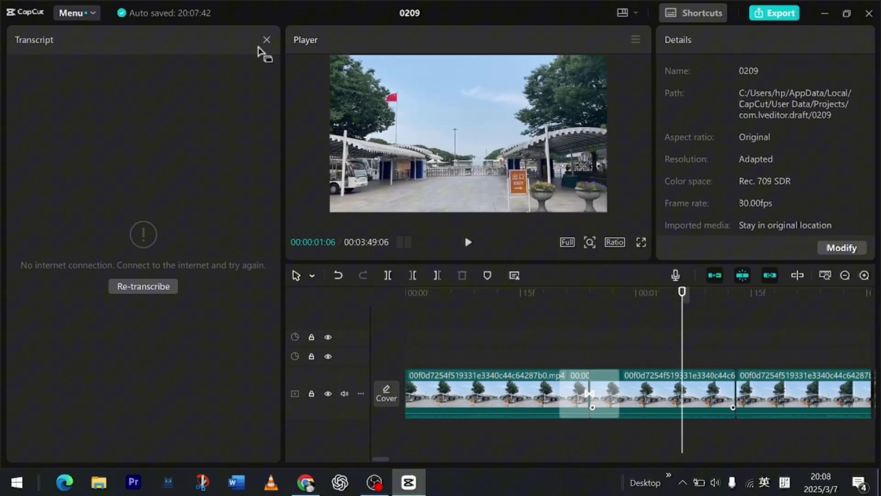
# Close the Transcript panel and browse the Stickers and Text tabs.
pyautogui.click(267, 40)
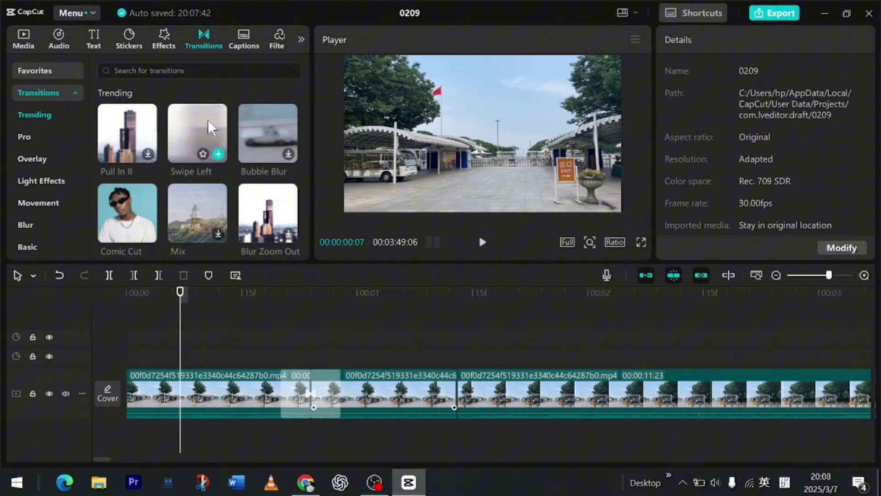
pyautogui.scroll(-3, 211, 128)
pyautogui.click(129, 39)
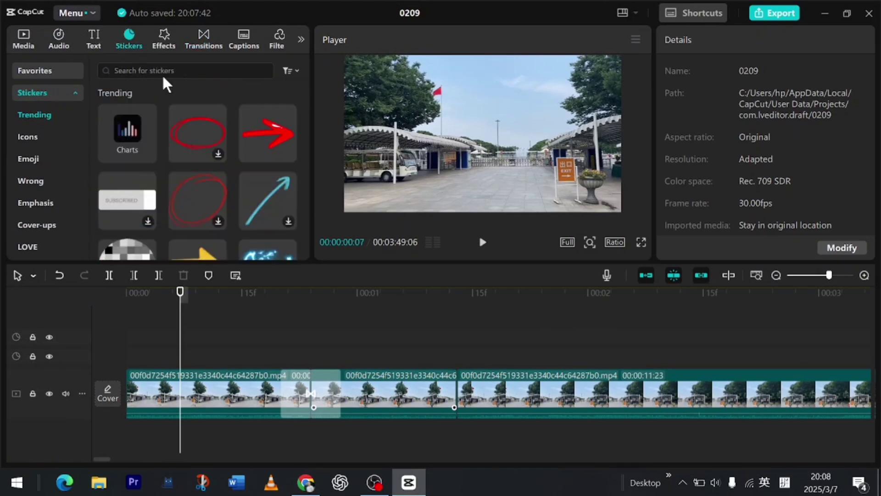
pyautogui.click(93, 40)
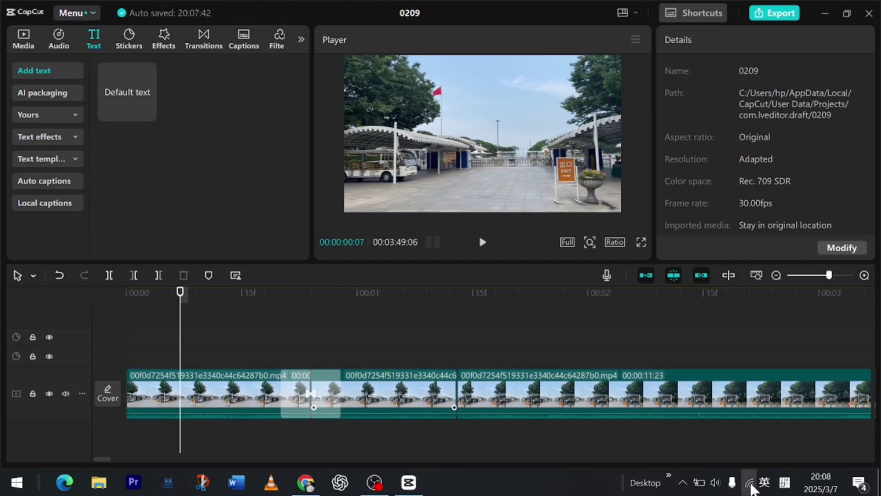
# Check the Wi-Fi status, set the playhead to 01:00, and close the 0209 project.
pyautogui.click(750, 484)
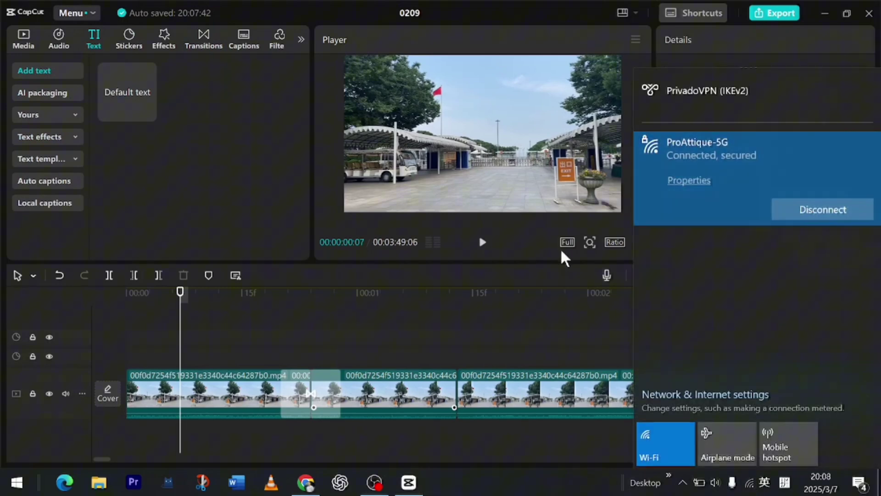
pyautogui.click(359, 326)
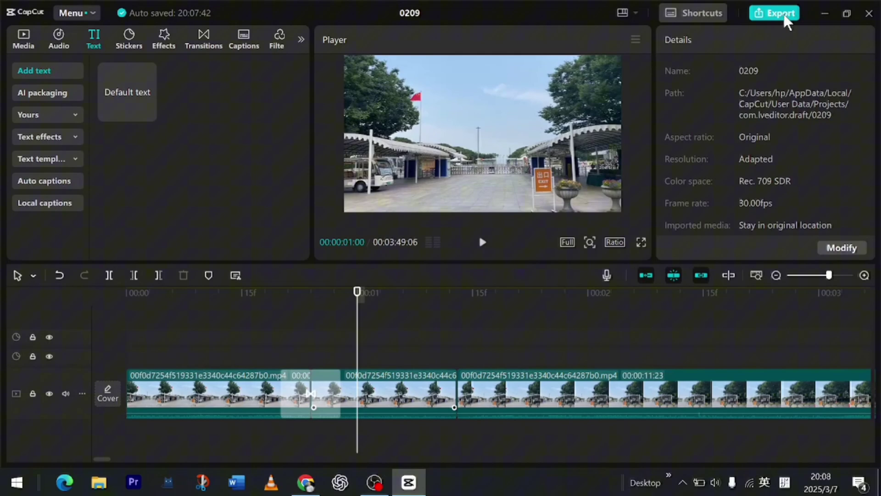
pyautogui.click(870, 15)
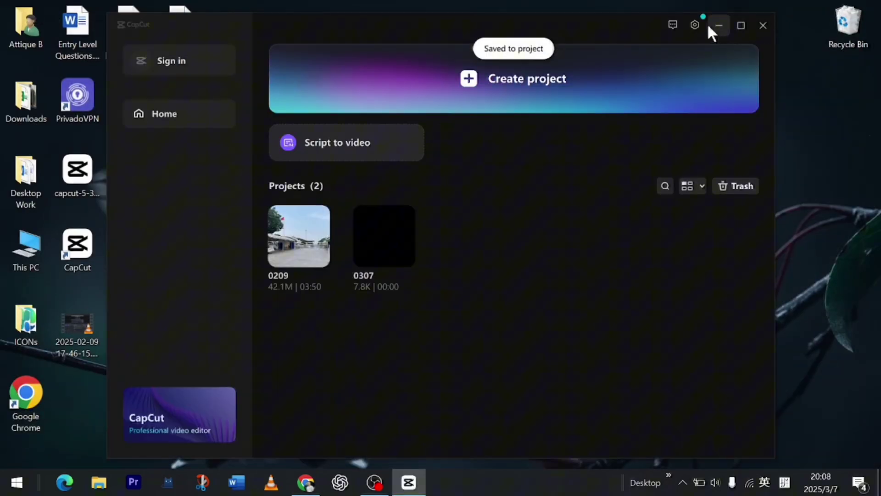
pyautogui.click(699, 23)
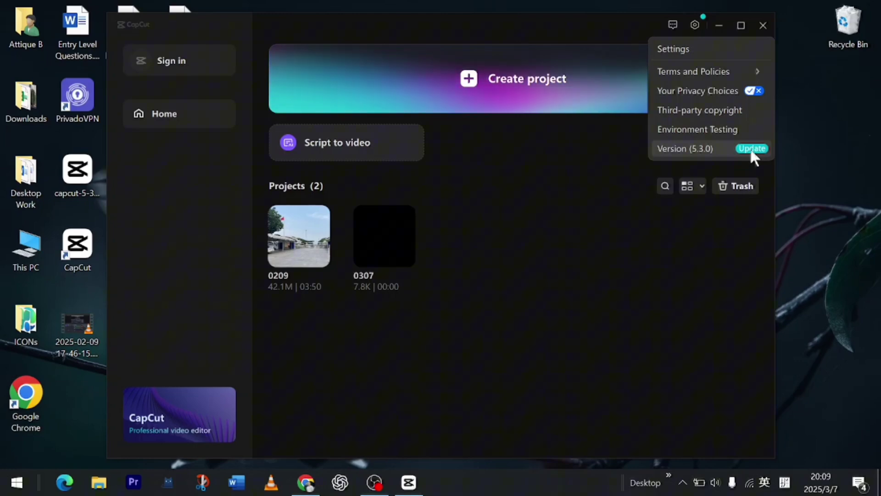
pyautogui.click(284, 24)
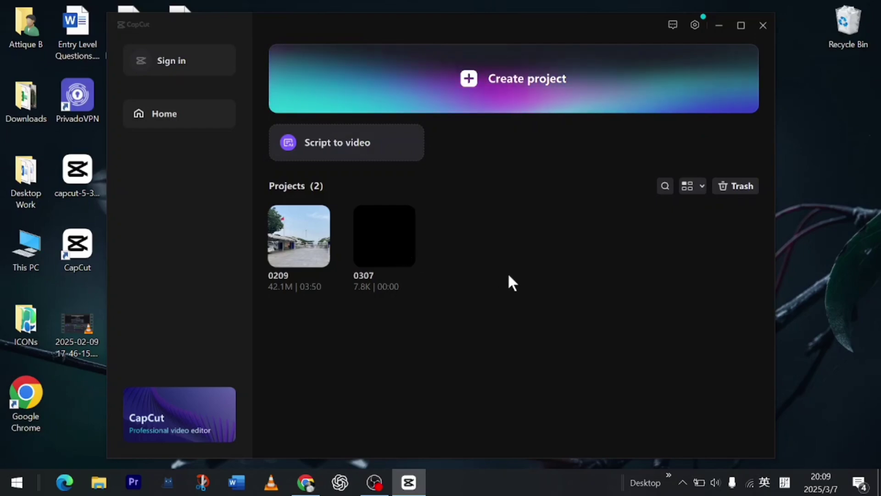
pyautogui.moveTo(364, 27); pyautogui.dragTo(361, 23)
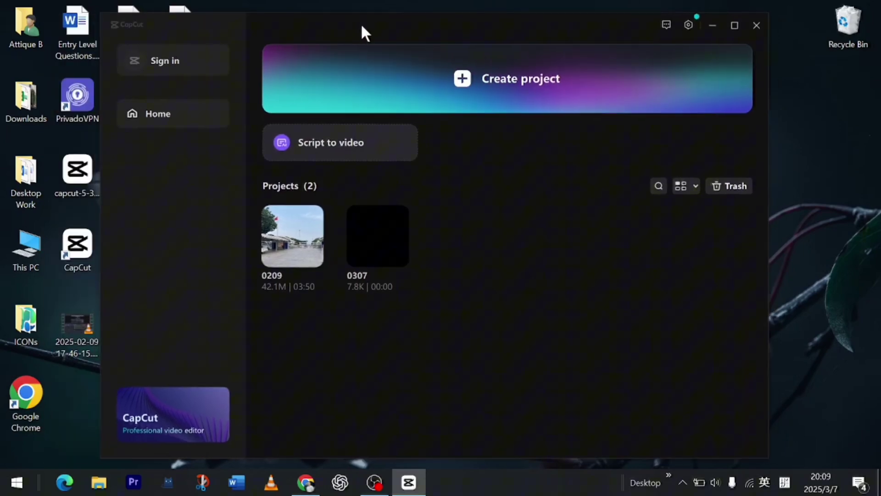
# Open project 0209, then review Uptodown's Windows CapCut versions from 5.6.0 back to 2.0.0.
pyautogui.click(294, 235)
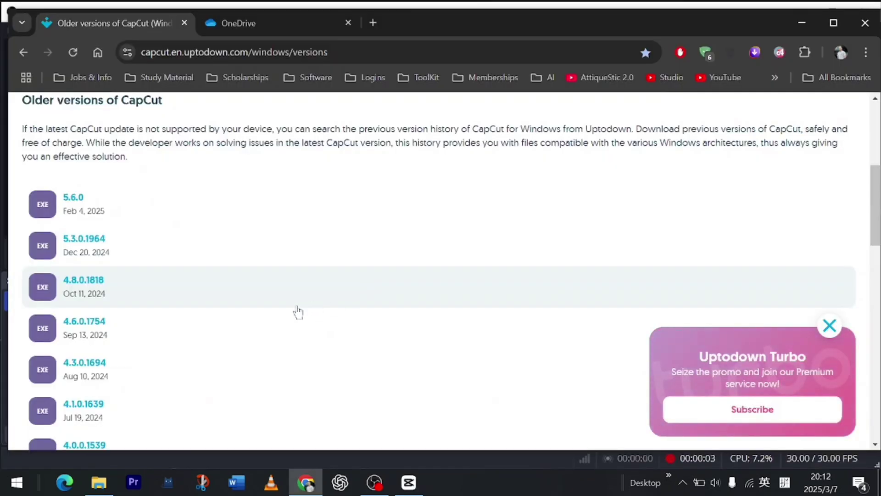
pyautogui.scroll(5, 298, 312)
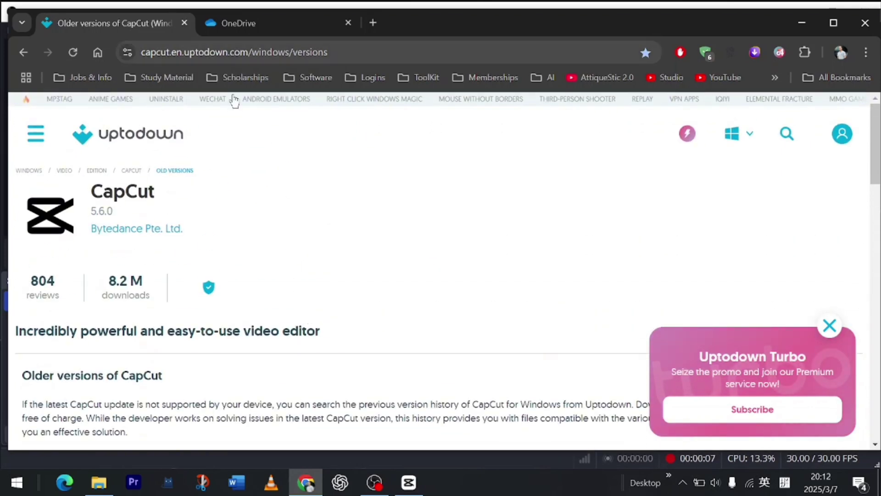
pyautogui.click(750, 136)
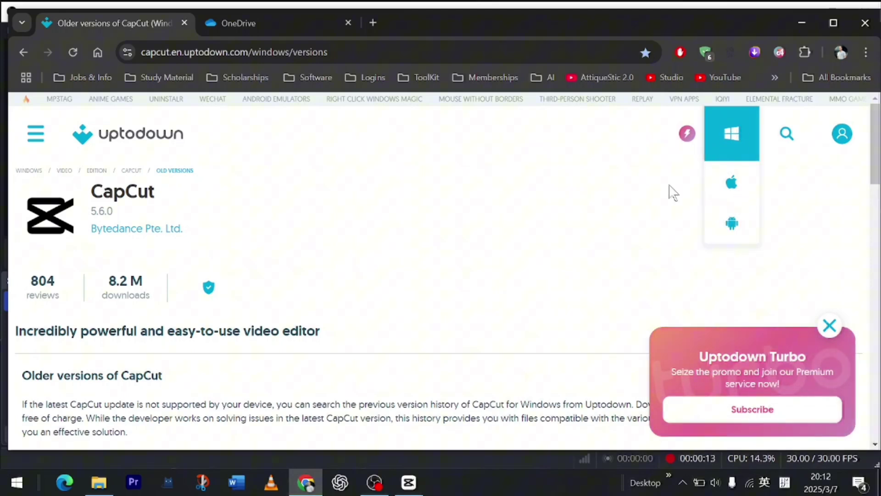
pyautogui.scroll(-10, 303, 305)
pyautogui.scroll(-10, 185, 278)
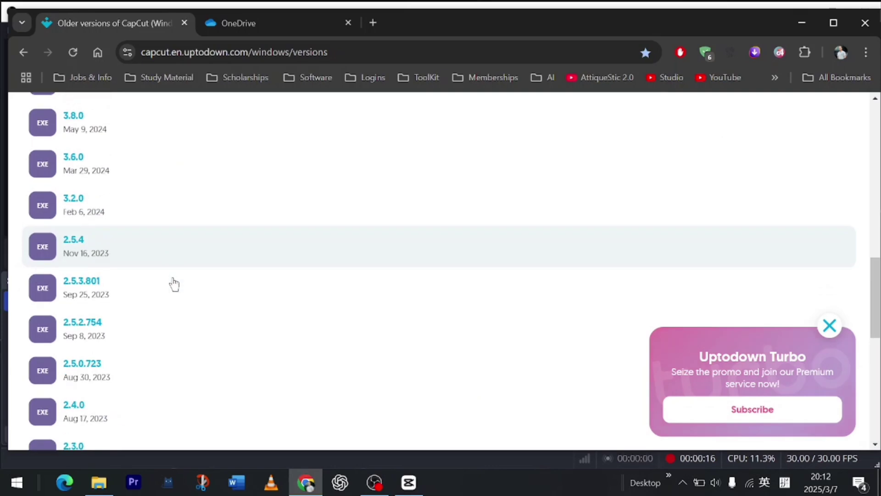
pyautogui.scroll(9, 173, 284)
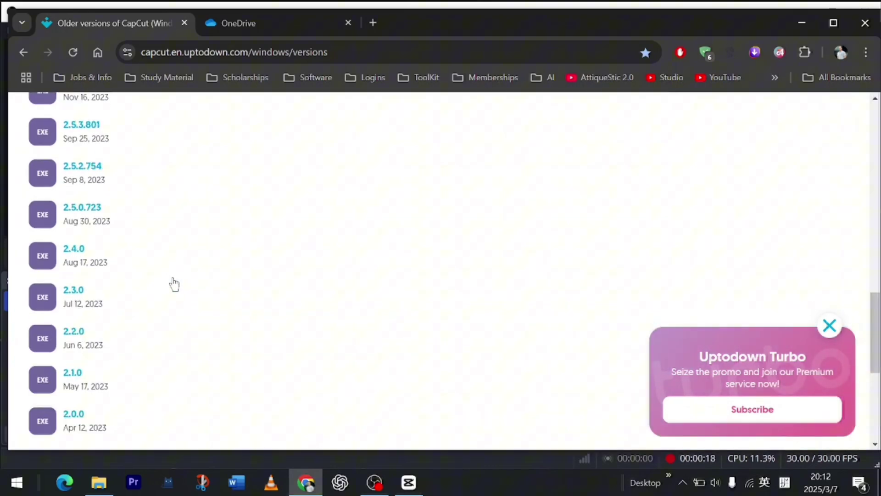
pyautogui.scroll(1, 169, 274)
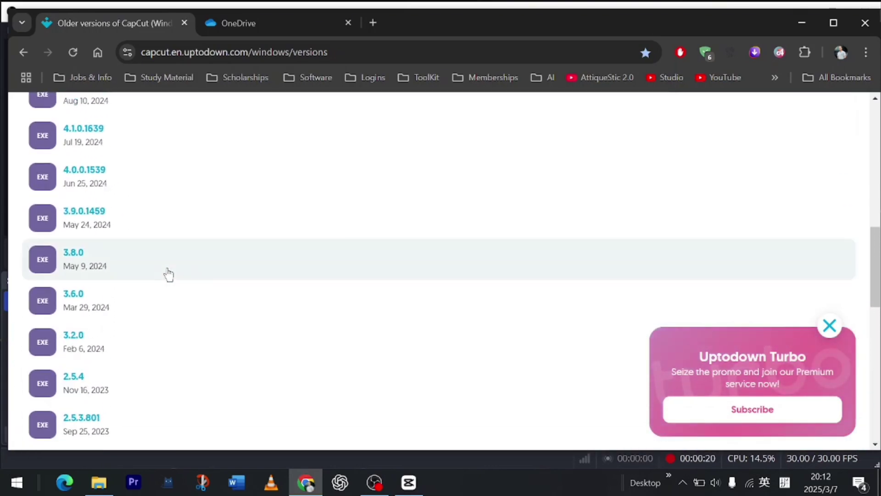
pyautogui.scroll(4, 169, 275)
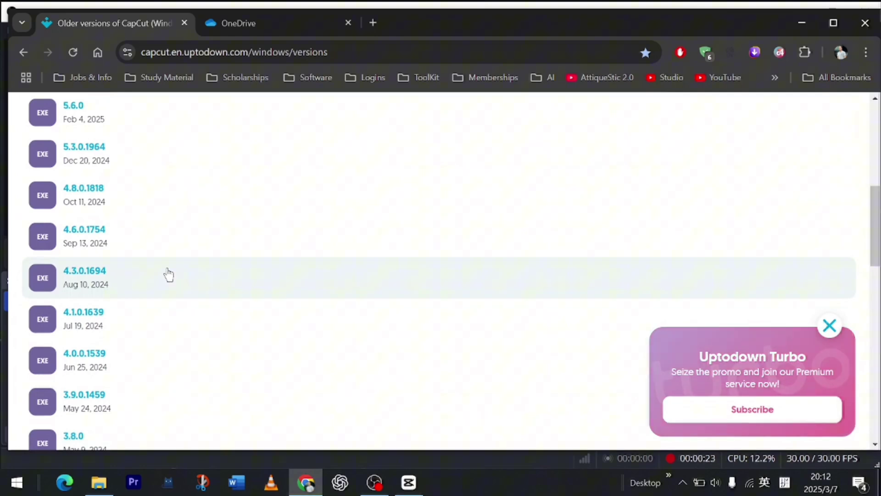